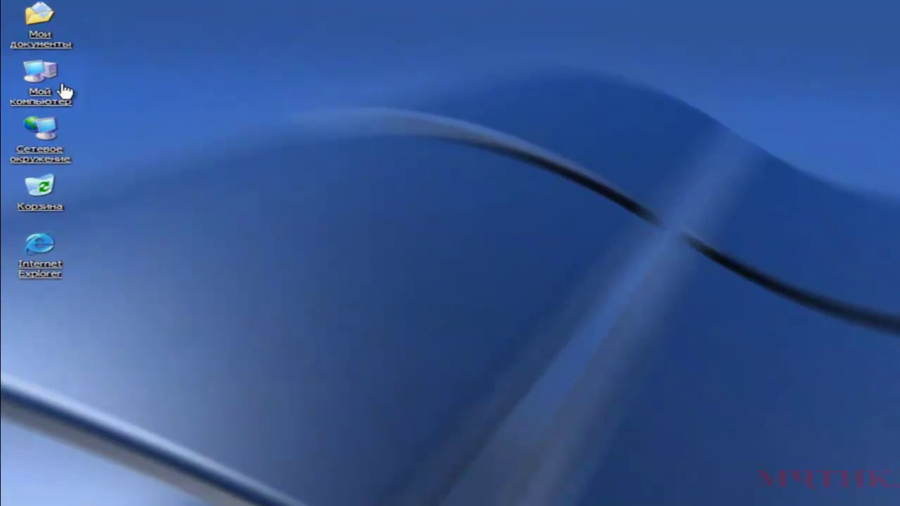
Open Мой компьютер from the desktop and open the drive that holds the WinRaR installer
{"action": "left_click", "coordinate": [59, 90]}
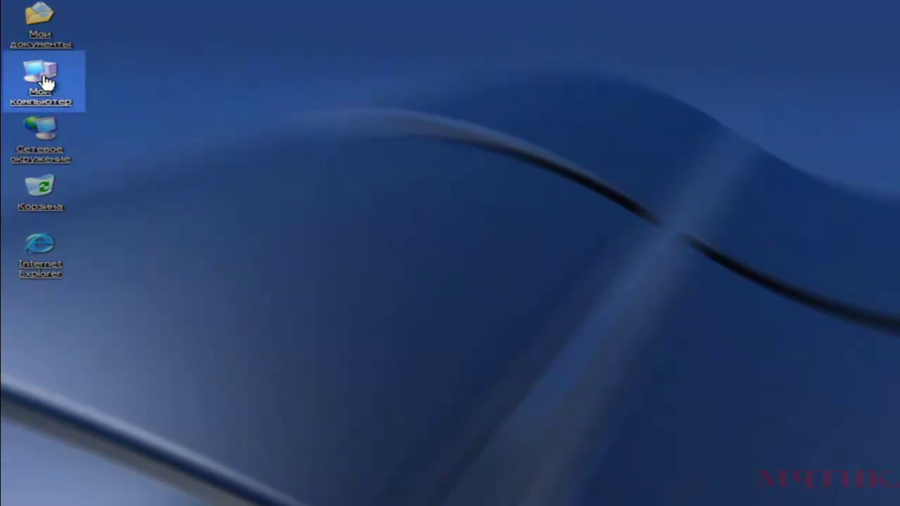
{"action": "right_click", "coordinate": [42, 78]}
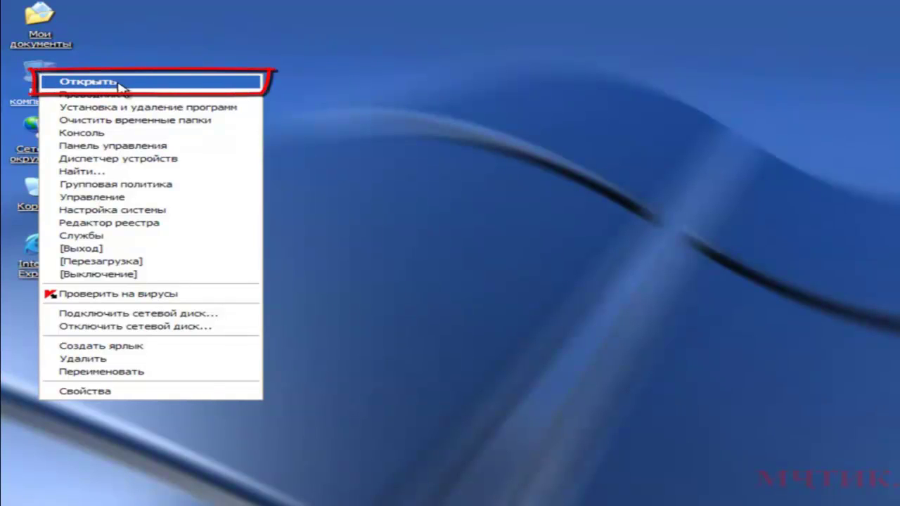
{"action": "left_click", "coordinate": [168, 87]}
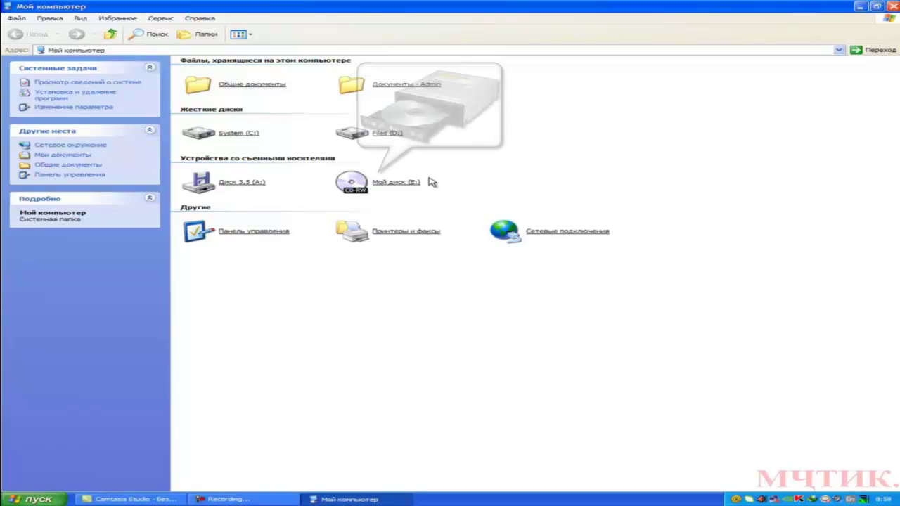
{"action": "left_click", "coordinate": [381, 186]}
{"action": "right_click", "coordinate": [380, 185]}
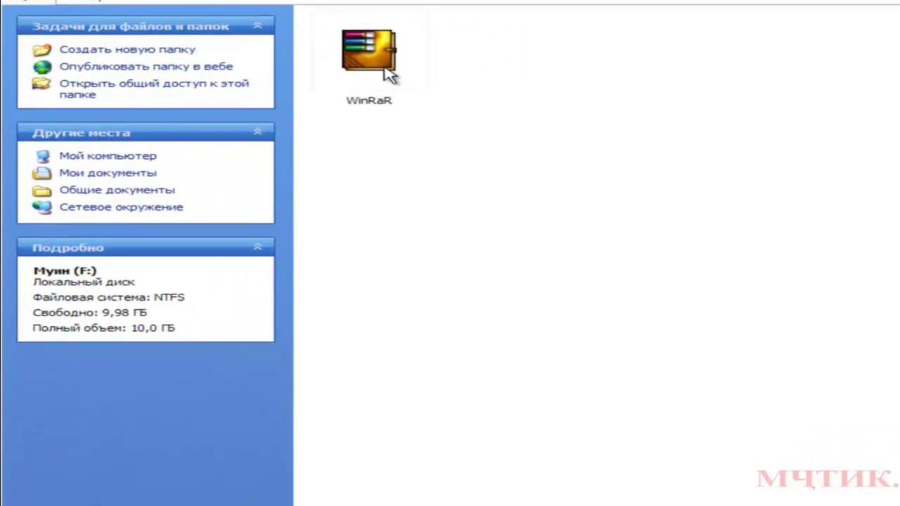
Run the WinRaR installer, install WinRAR 3.30 to C:\Program Files\WinRAR with the default associations, and close the drive's window
{"action": "right_click", "coordinate": [381, 68]}
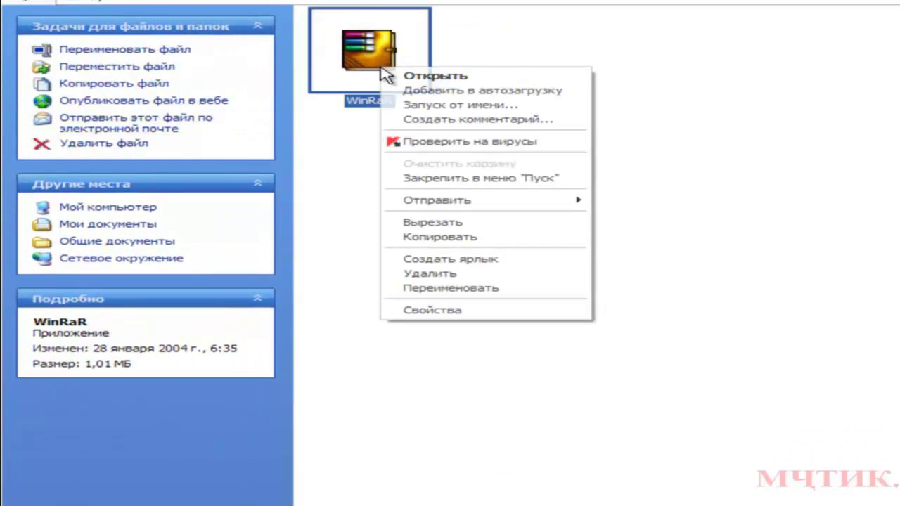
{"action": "left_click", "coordinate": [503, 75]}
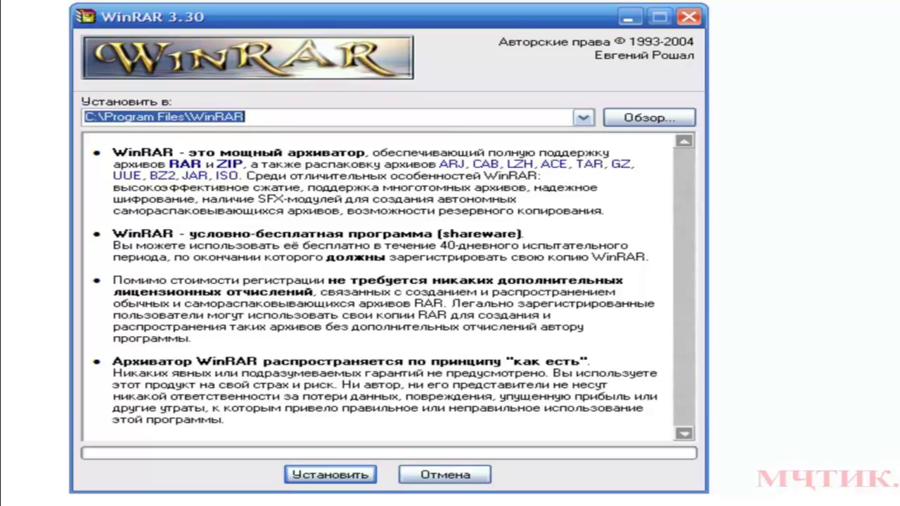
{"action": "left_click", "coordinate": [338, 481]}
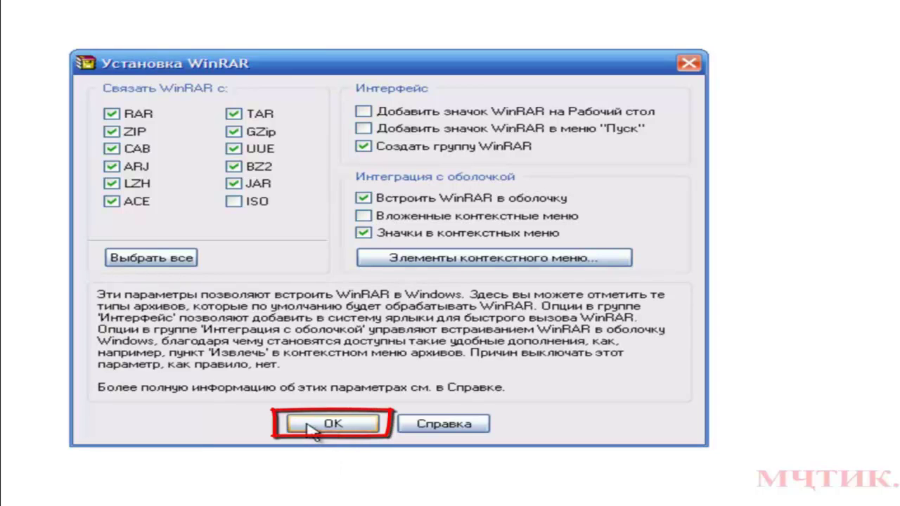
{"action": "left_click", "coordinate": [321, 426]}
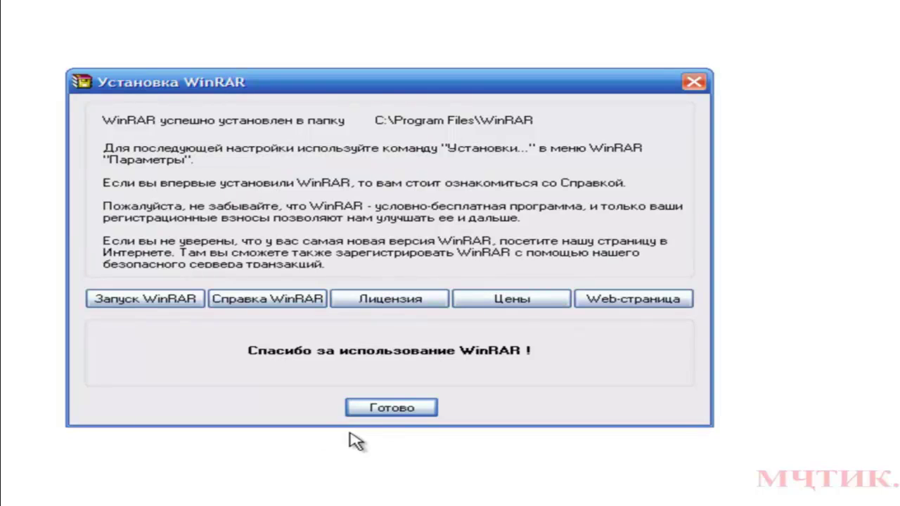
{"action": "left_click", "coordinate": [392, 407]}
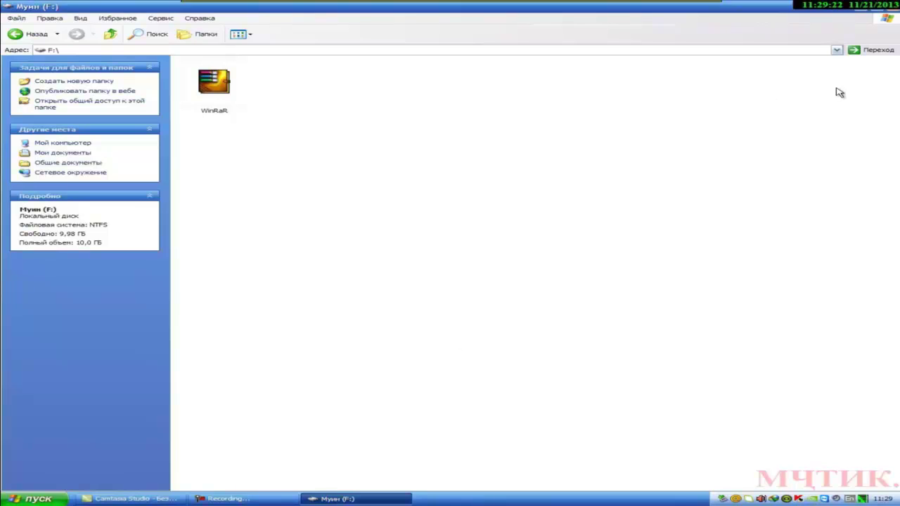
{"action": "left_click", "coordinate": [892, 7]}
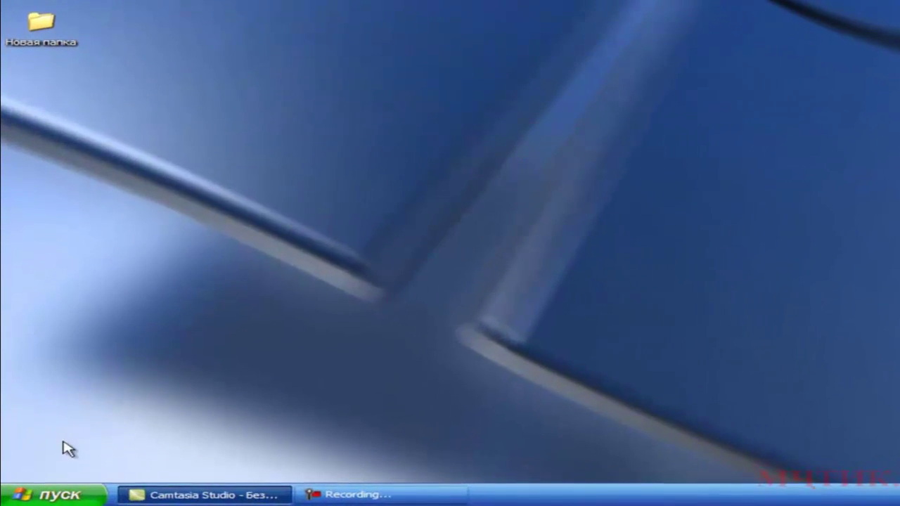
Launch the installed WinRAR from the list of all programs, view its main window, and close it
{"action": "left_click", "coordinate": [54, 499]}
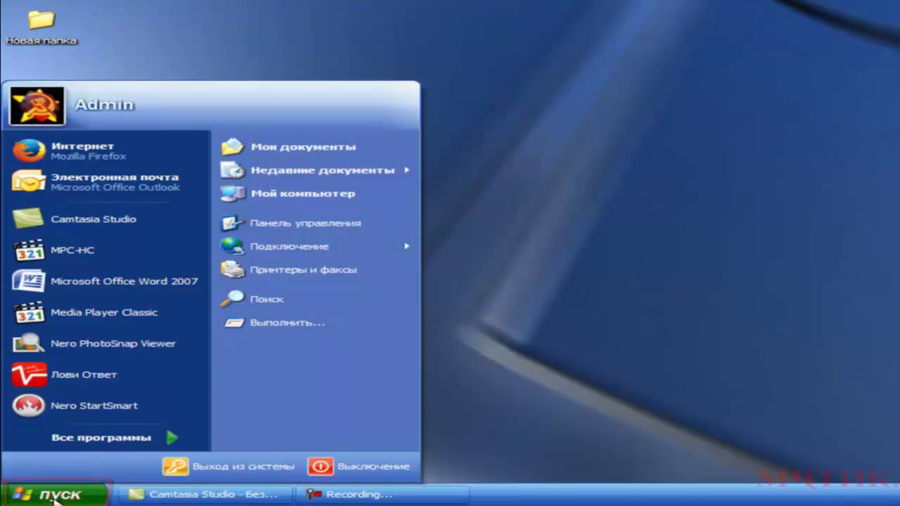
{"action": "left_click", "coordinate": [74, 443]}
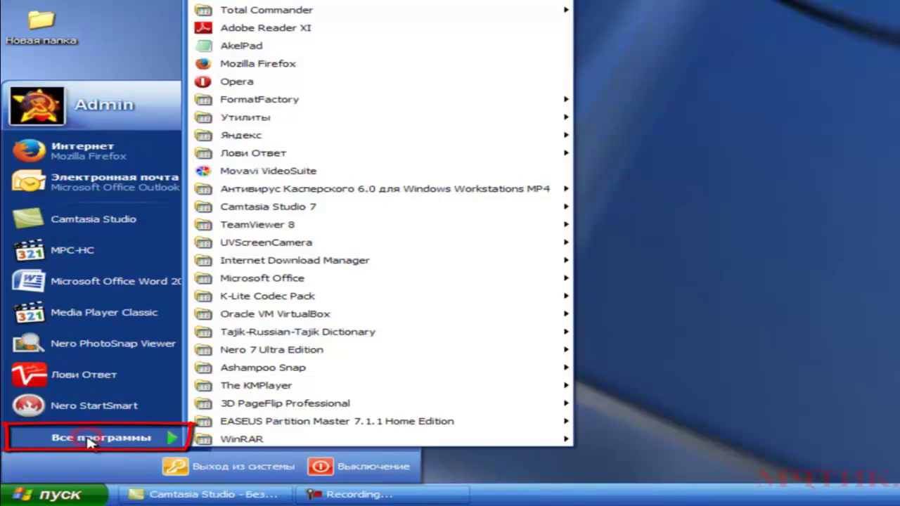
{"action": "mouse_move", "coordinate": [204, 439]}
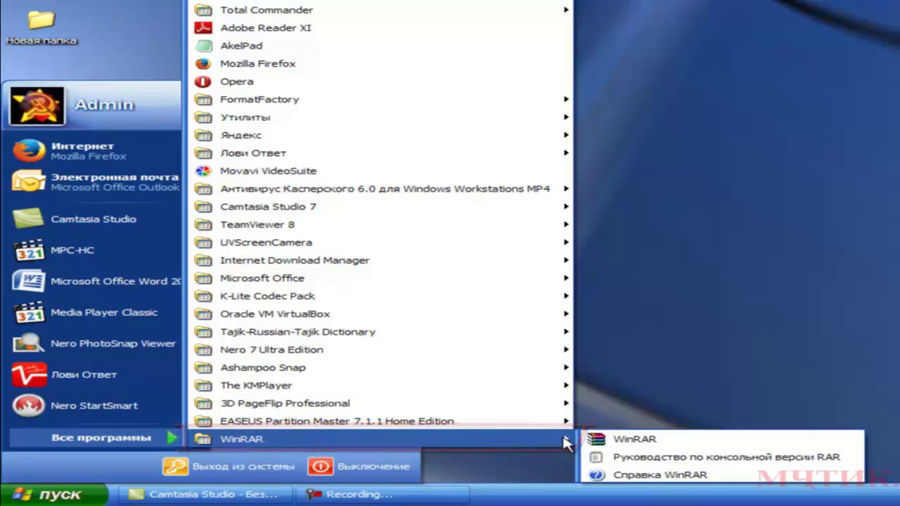
{"action": "left_click", "coordinate": [685, 441]}
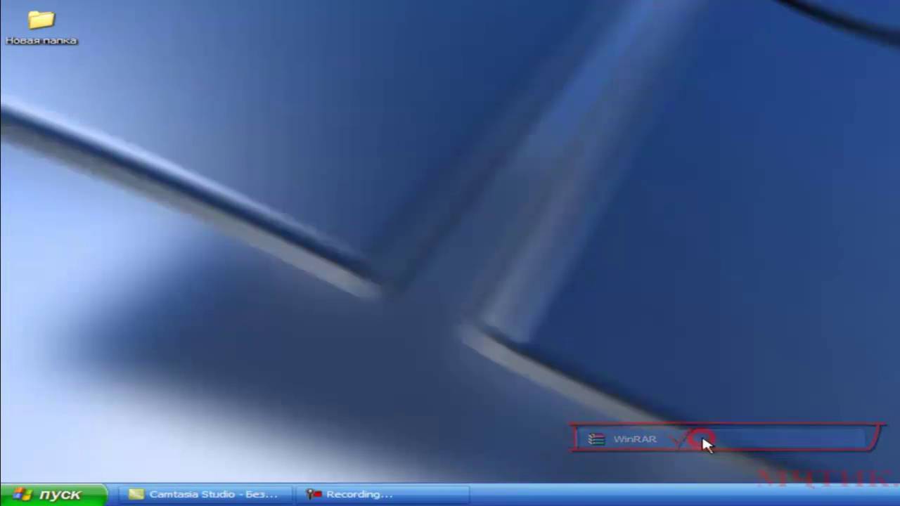
{"action": "left_click", "coordinate": [94, 174]}
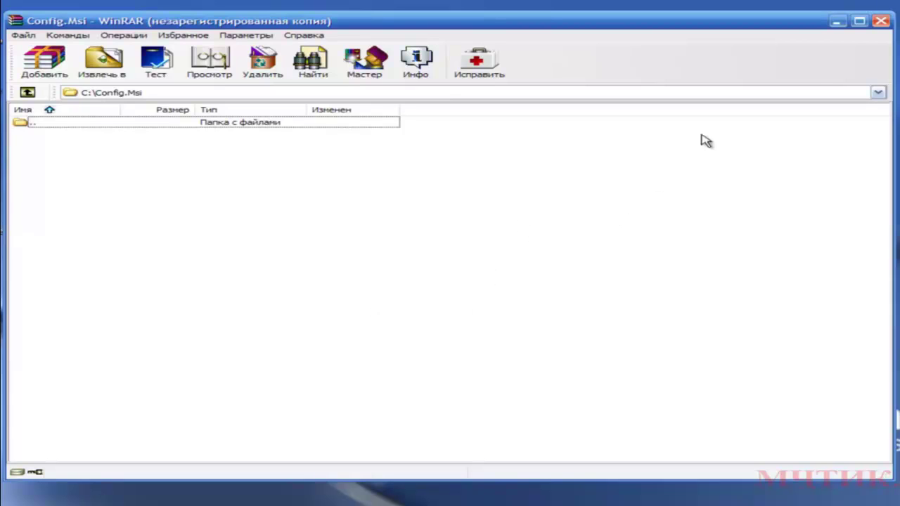
{"action": "left_click", "coordinate": [881, 22]}
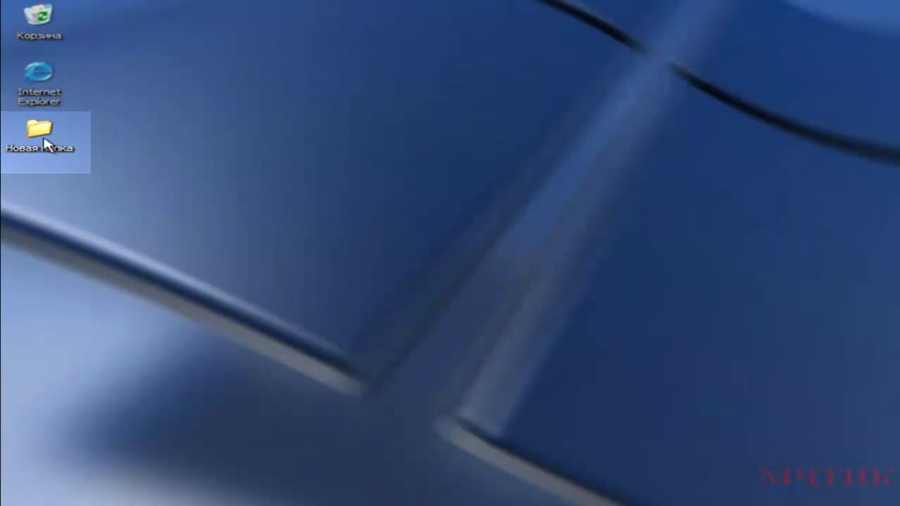
Open the desktop folder Новая папка to view the files it contains, and close its window
{"action": "right_click", "coordinate": [40, 139]}
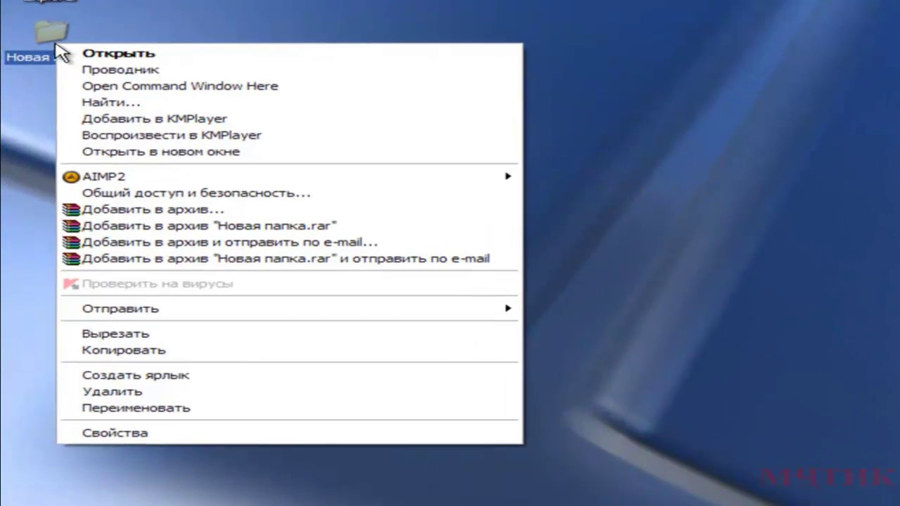
{"action": "left_click", "coordinate": [252, 57]}
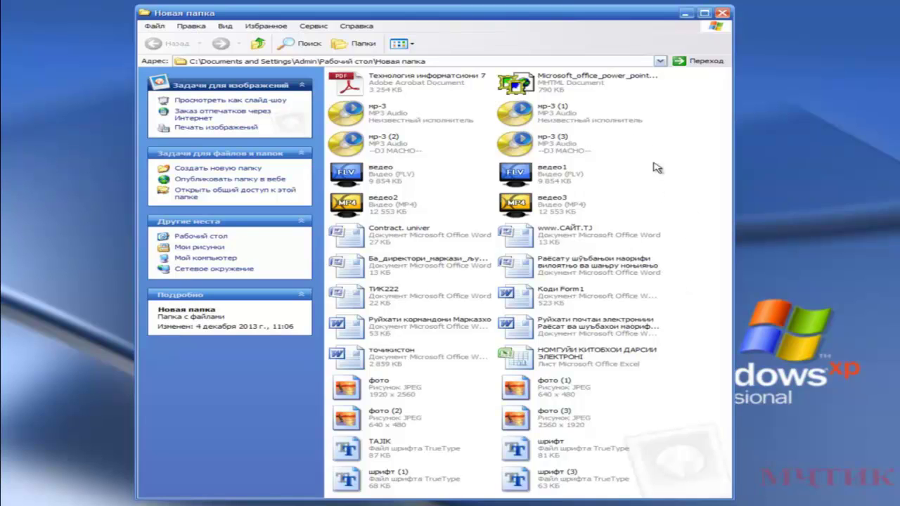
{"action": "left_click", "coordinate": [724, 14]}
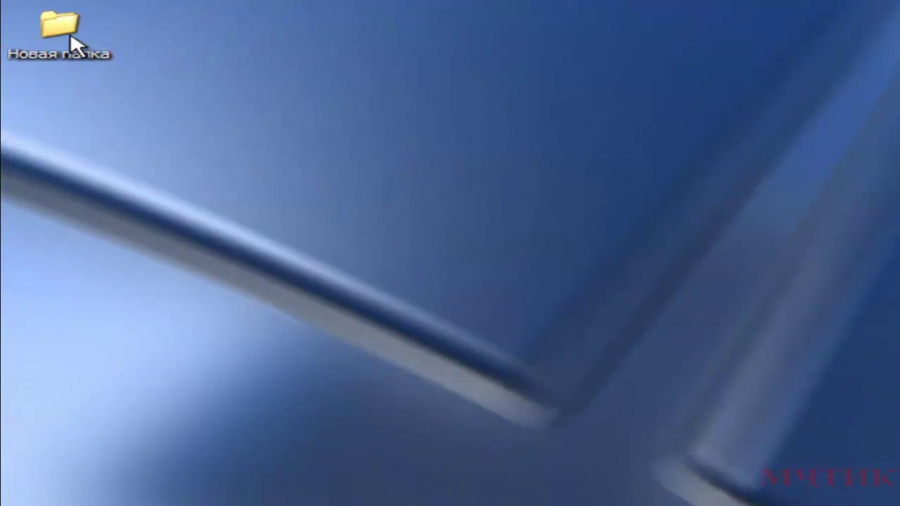
Add the desktop folder Новая папка to a RAR archive named Новая папка.rar with the normal (Обычный) compression method
{"action": "right_click", "coordinate": [60, 36]}
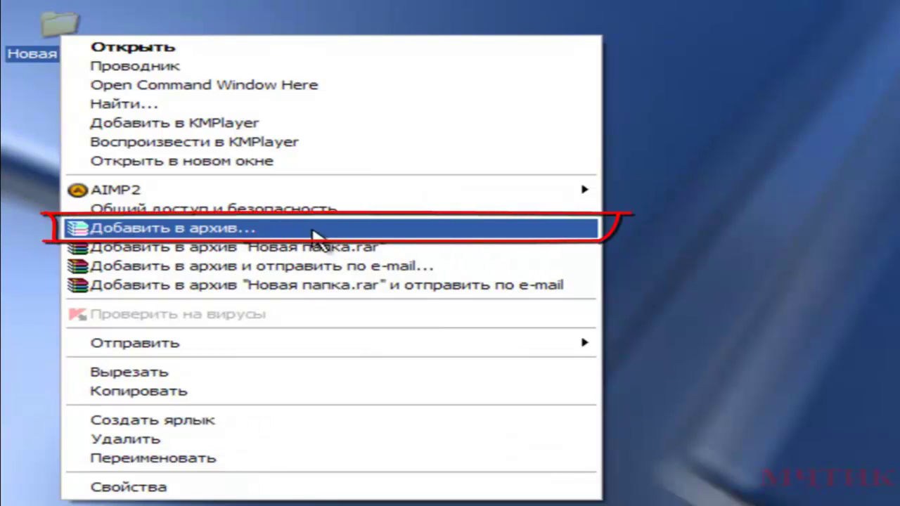
{"action": "left_click", "coordinate": [364, 239]}
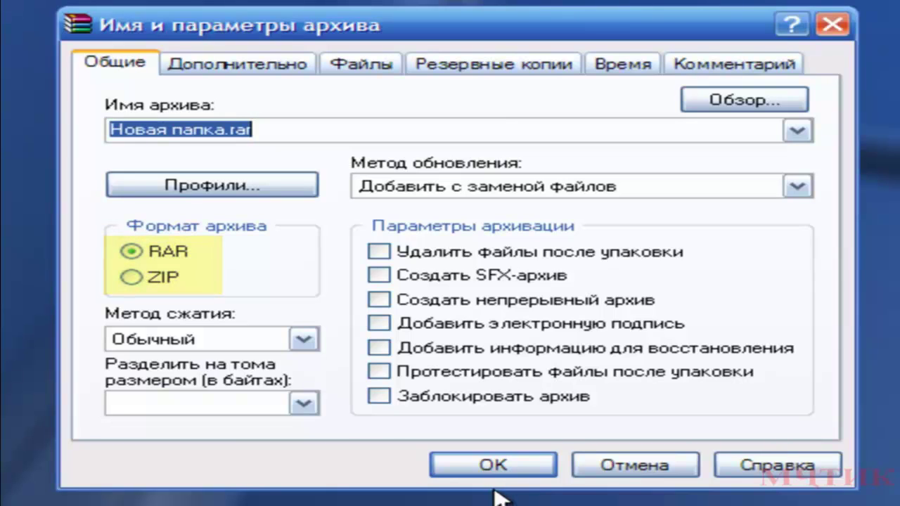
{"action": "left_click", "coordinate": [494, 465]}
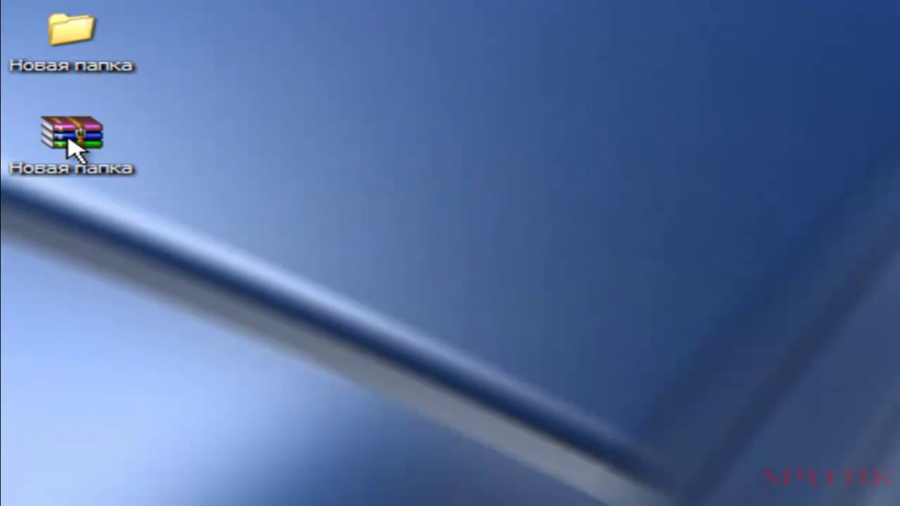
Open the archive Новая папка.rar in WinRAR, view the files in its Новая папка folder, and close the archive
{"action": "right_click", "coordinate": [68, 140]}
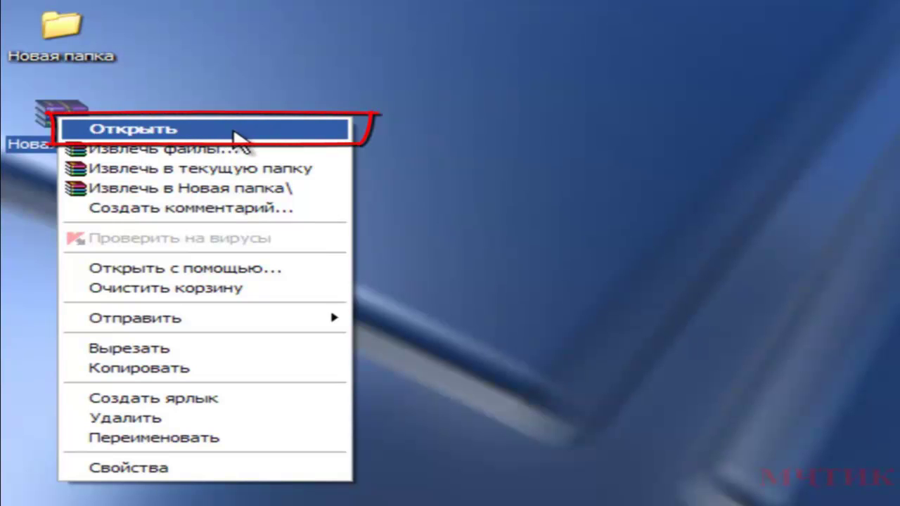
{"action": "left_click", "coordinate": [241, 134]}
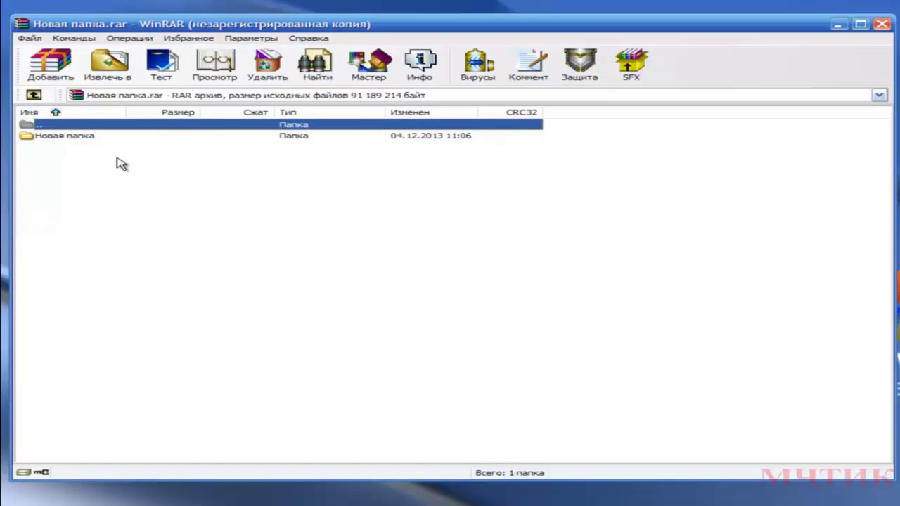
{"action": "double_click", "coordinate": [54, 138]}
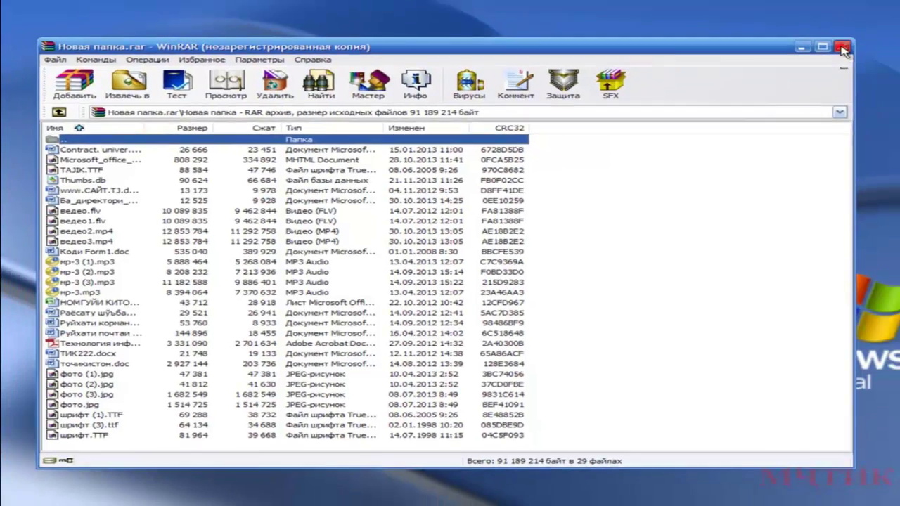
{"action": "left_click", "coordinate": [883, 25]}
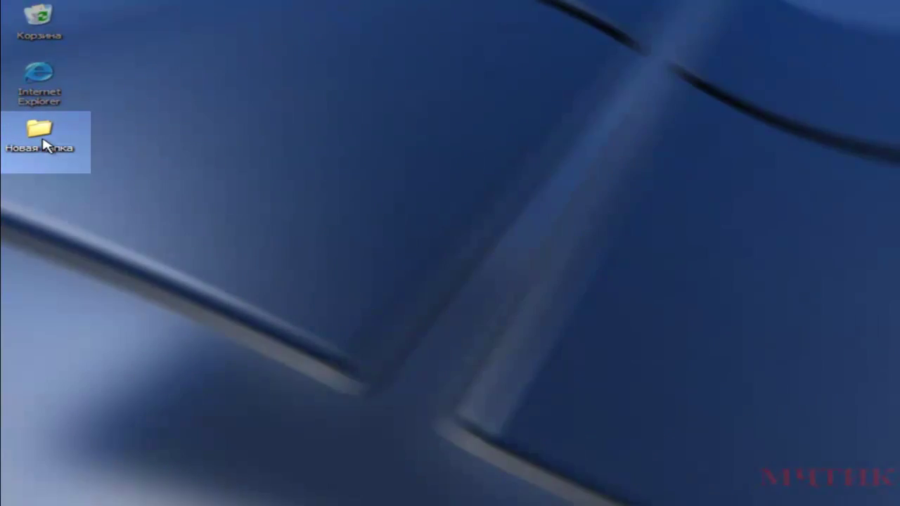
Archive the desktop folder Новая папка directly as "Новая папка.rar" without setting archive parameters
{"action": "right_click", "coordinate": [44, 143]}
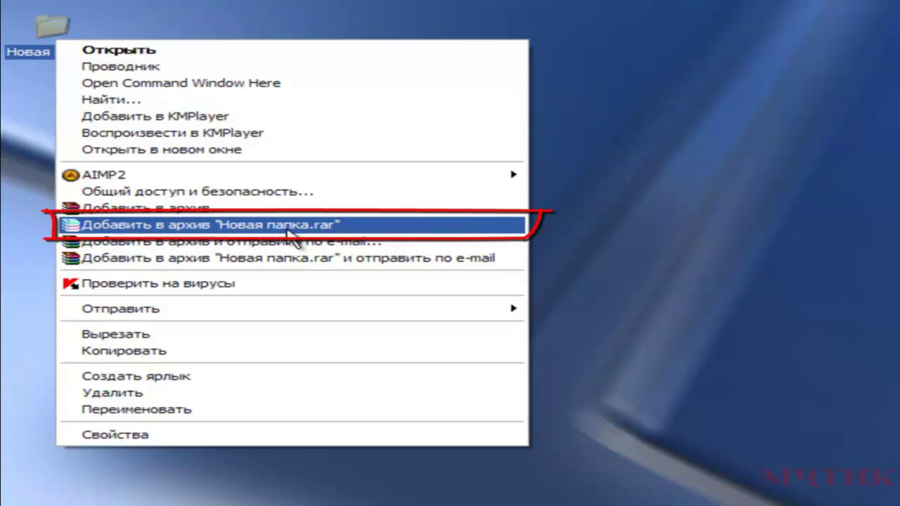
{"action": "left_click", "coordinate": [384, 228]}
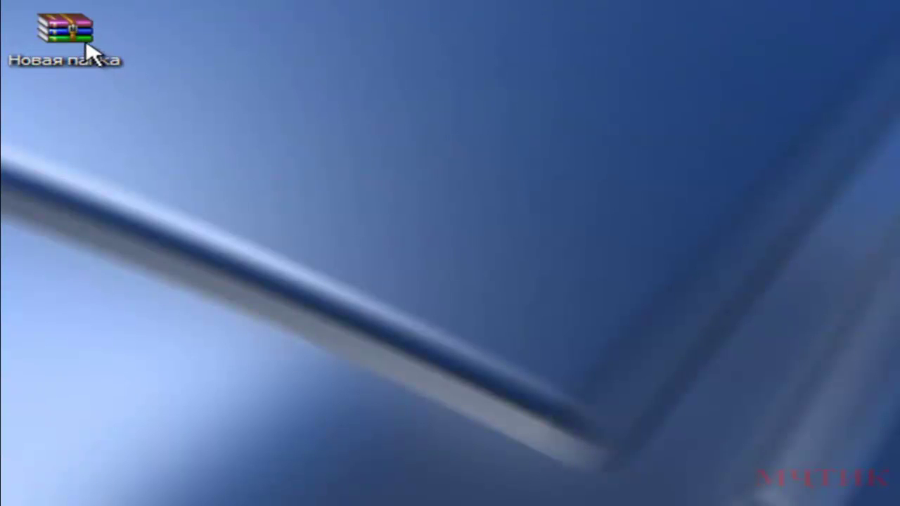
Extract the files of the Новая папка archive to the desktop (Рабочий стол) with the default update and overwrite modes
{"action": "right_click", "coordinate": [78, 49]}
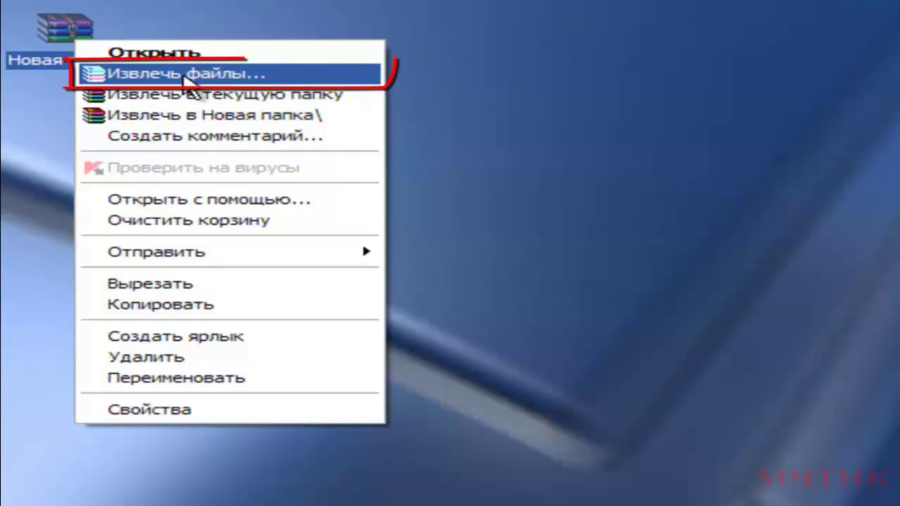
{"action": "left_click", "coordinate": [233, 79]}
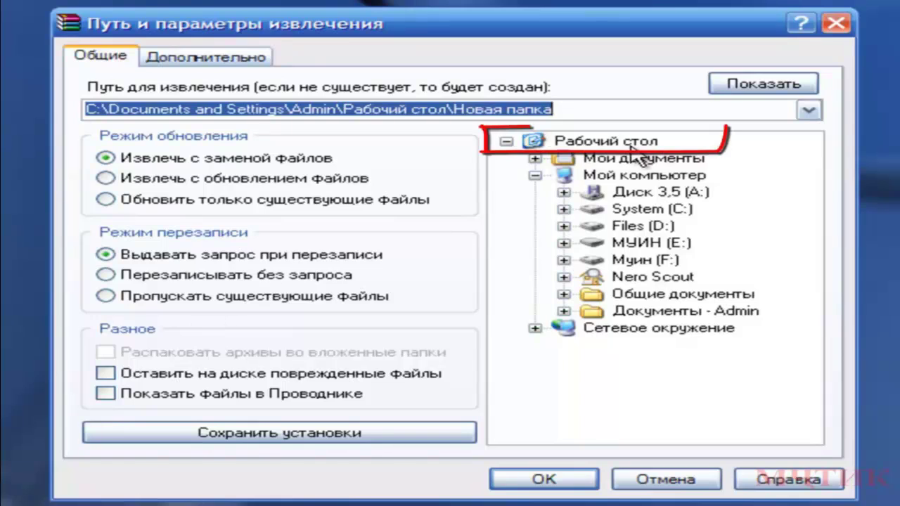
{"action": "left_click", "coordinate": [609, 143]}
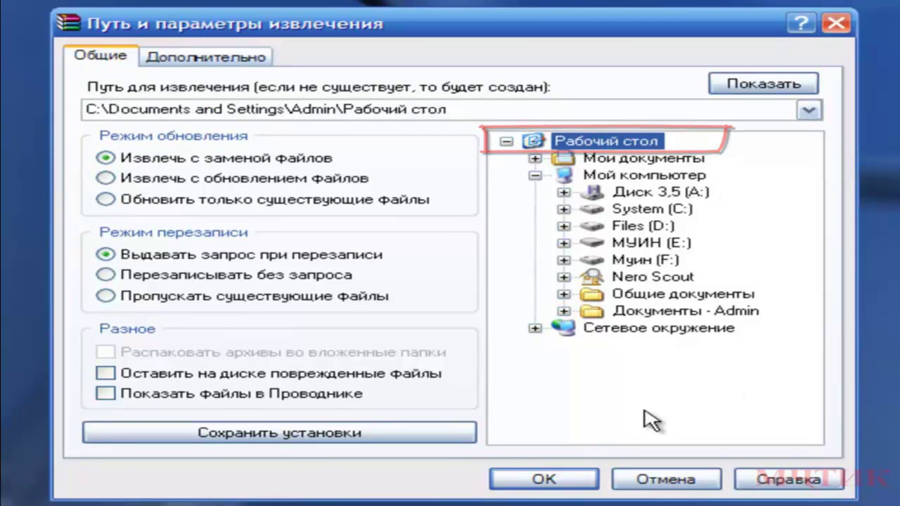
{"action": "left_click", "coordinate": [542, 482]}
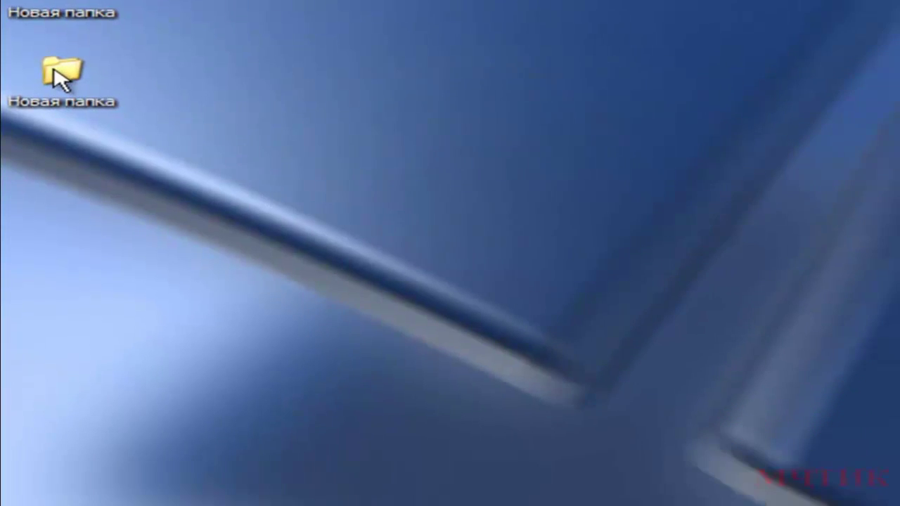
Open the extracted folder Новая папка on the desktop and look through its files
{"action": "right_click", "coordinate": [65, 121]}
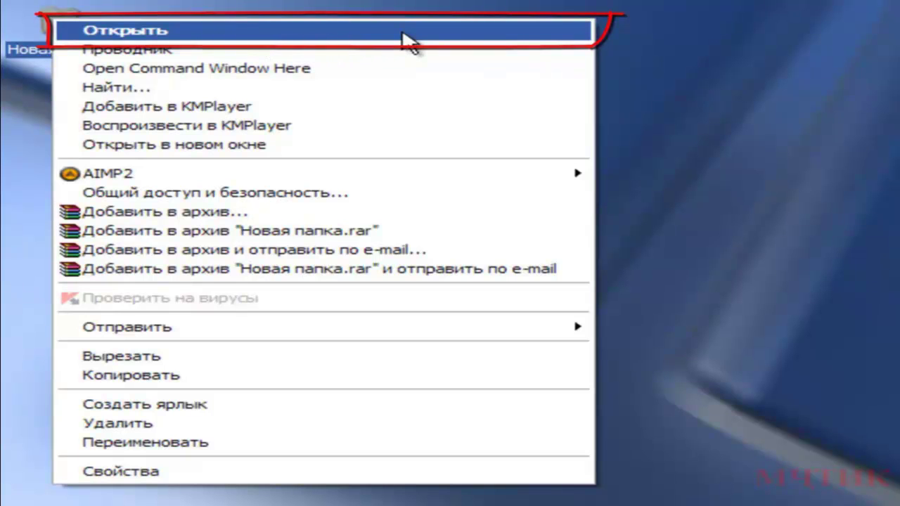
{"action": "left_click", "coordinate": [404, 44]}
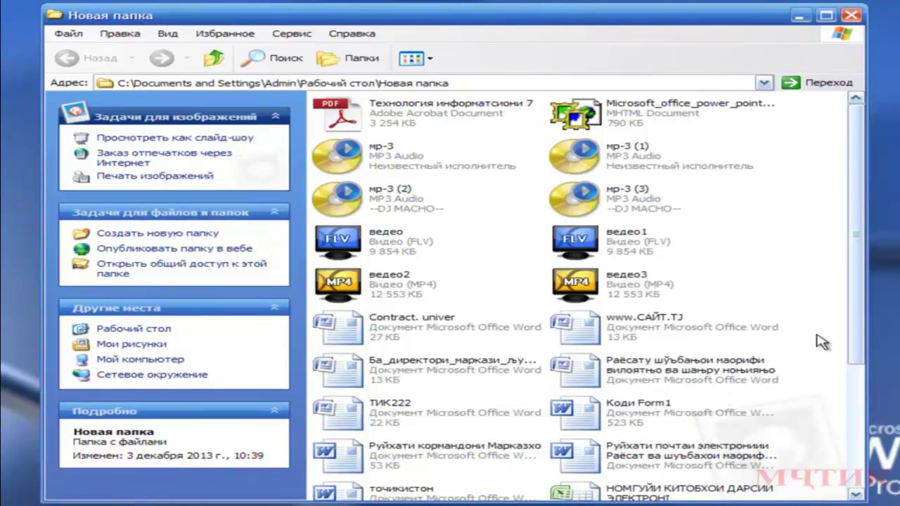
{"action": "left_click_drag", "start_coordinate": [856, 262], "coordinate": [859, 385]}
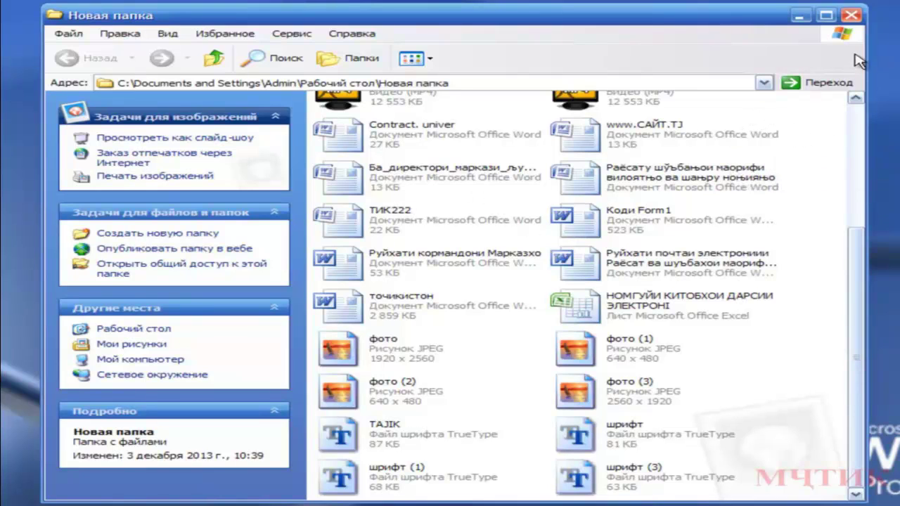
Close the Новая папка folder window and extract the desktop archive Новая папка directly into the current folder
{"action": "left_click", "coordinate": [853, 15]}
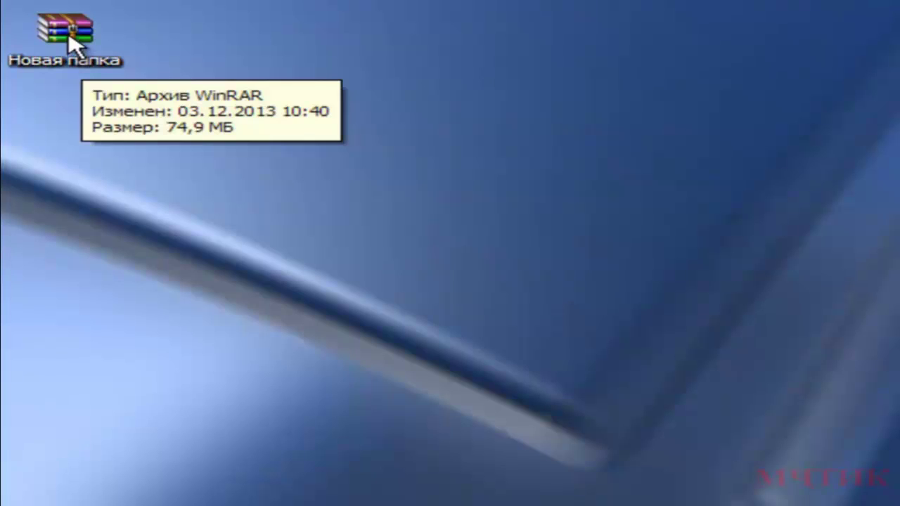
{"action": "right_click", "coordinate": [69, 36]}
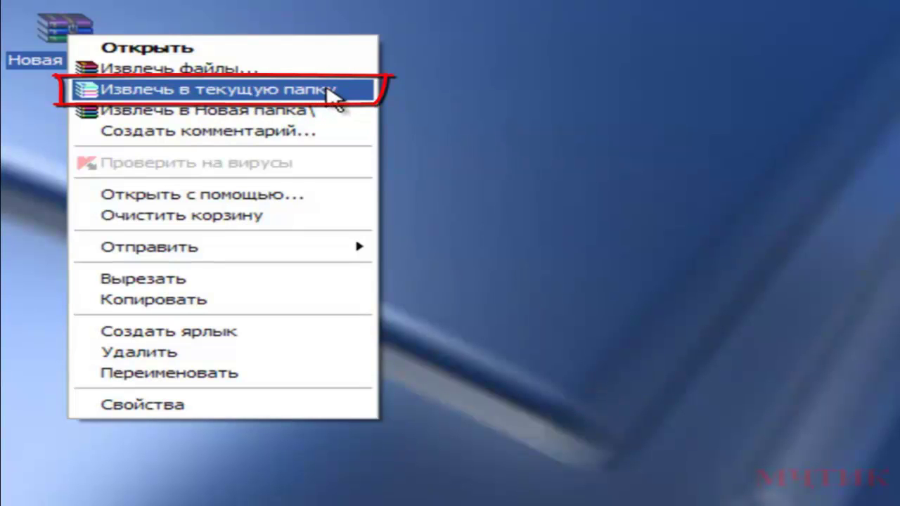
{"action": "left_click", "coordinate": [331, 96]}
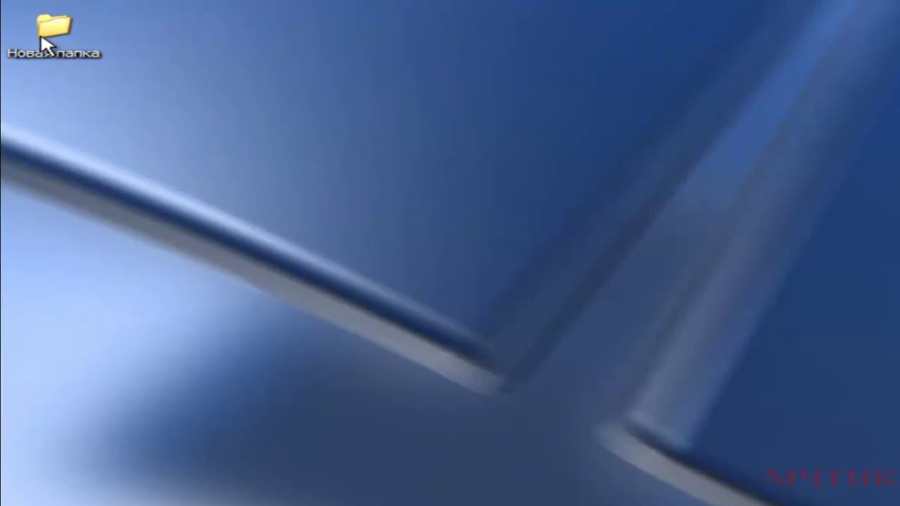
Archive the desktop folder Новая папка as "Новая папка.rar", entering and repeating an archive password and enabling encryption of file names
{"action": "right_click", "coordinate": [51, 44]}
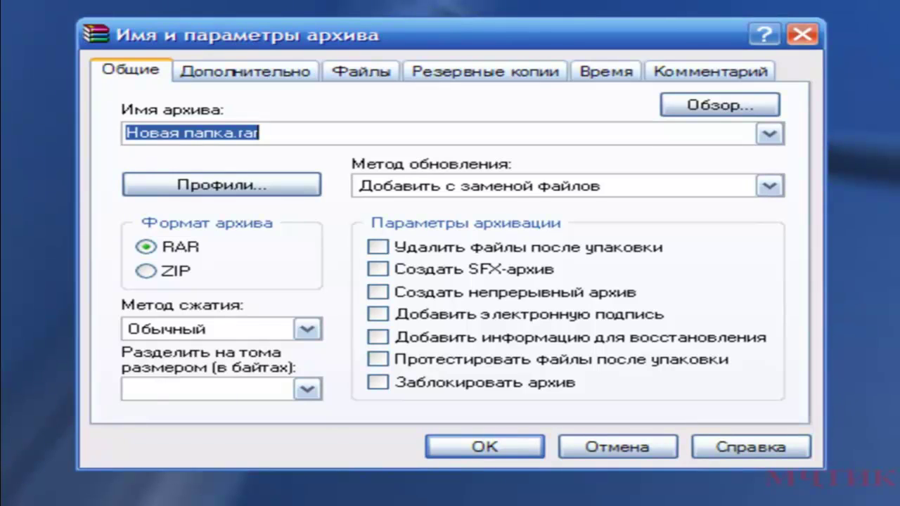
{"action": "left_click", "coordinate": [237, 78]}
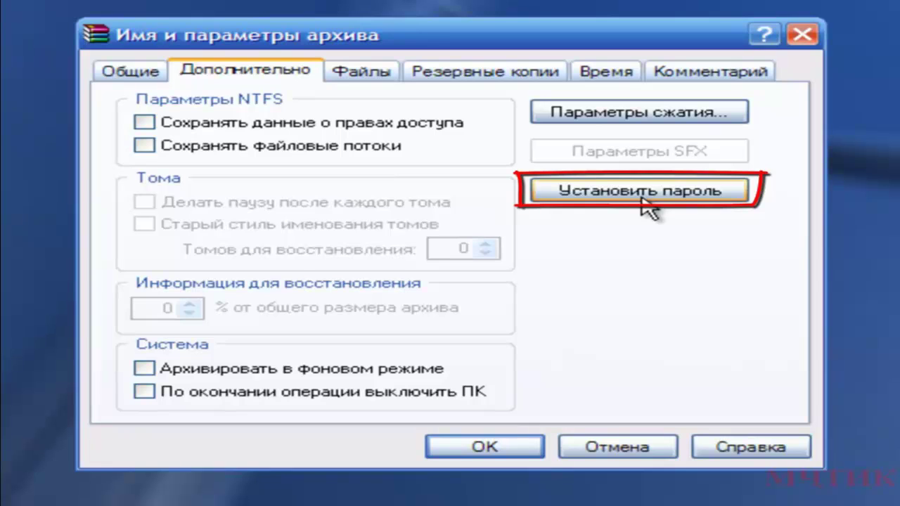
{"action": "left_click", "coordinate": [644, 204]}
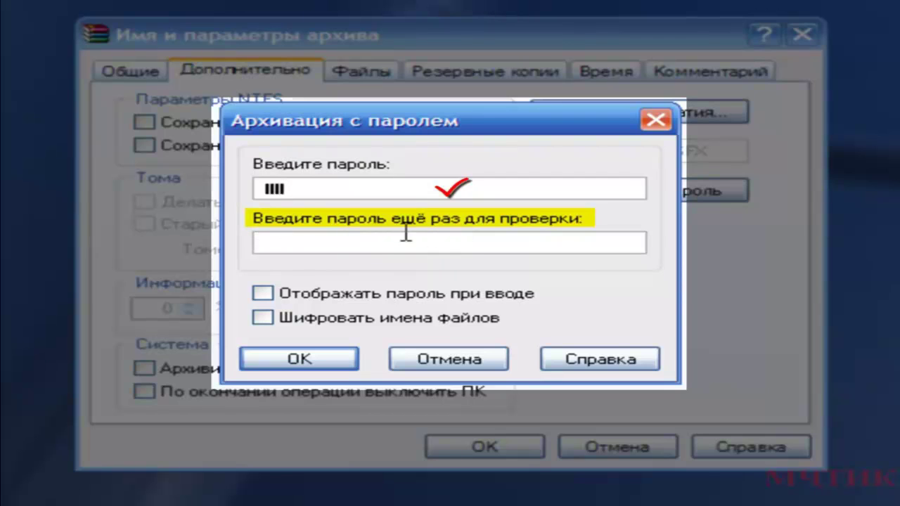
{"action": "left_click", "coordinate": [275, 250]}
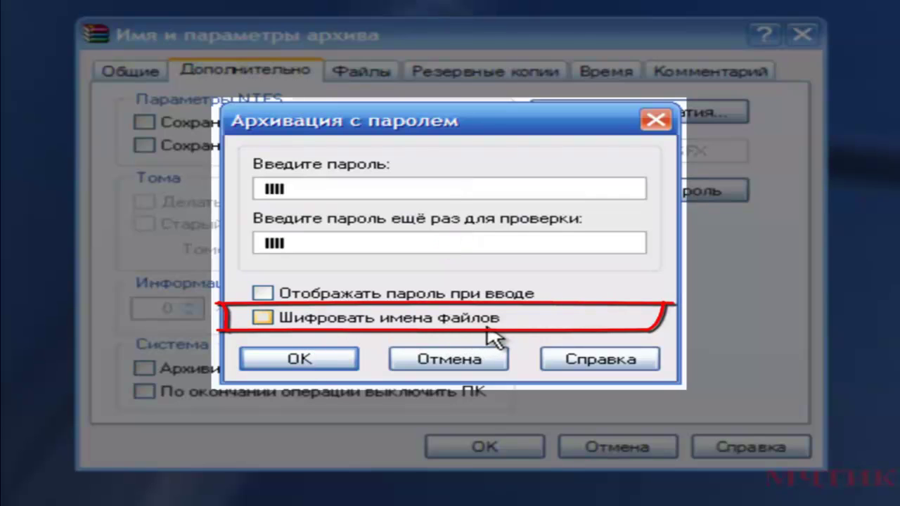
{"action": "left_click", "coordinate": [262, 320]}
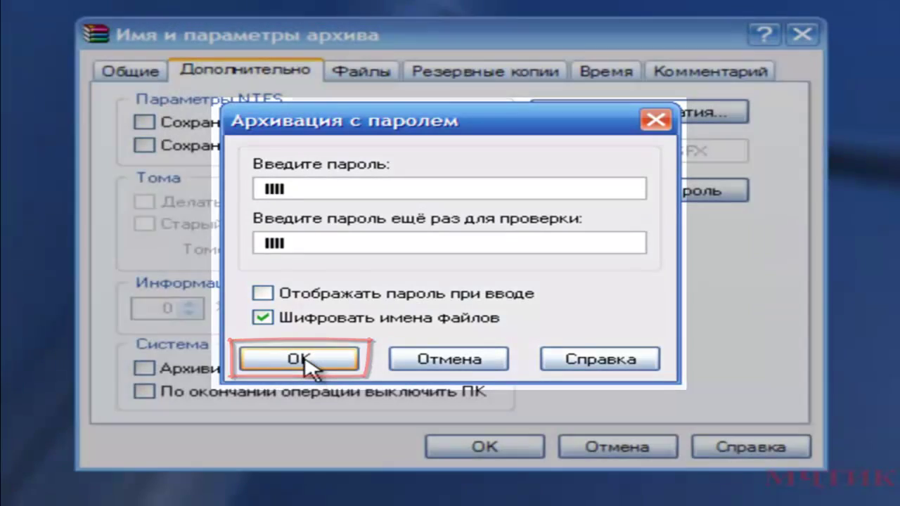
{"action": "left_click", "coordinate": [300, 360]}
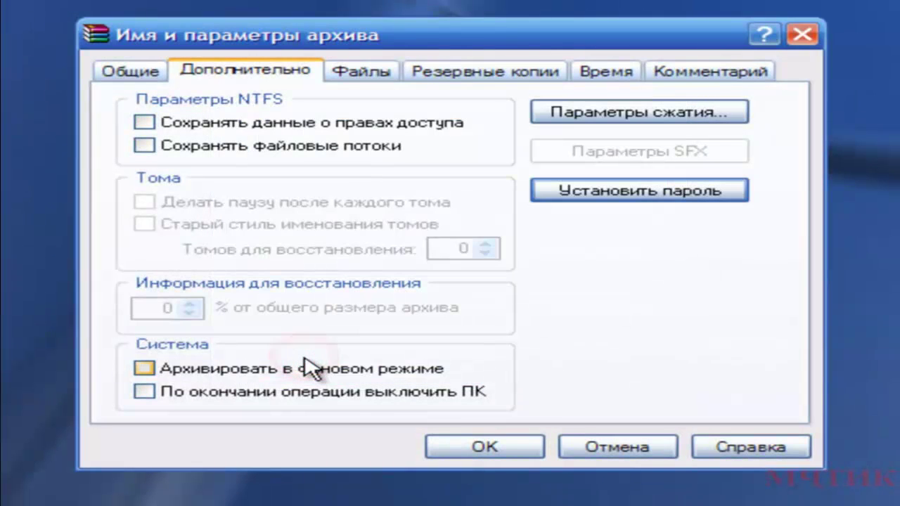
{"action": "left_click", "coordinate": [484, 457]}
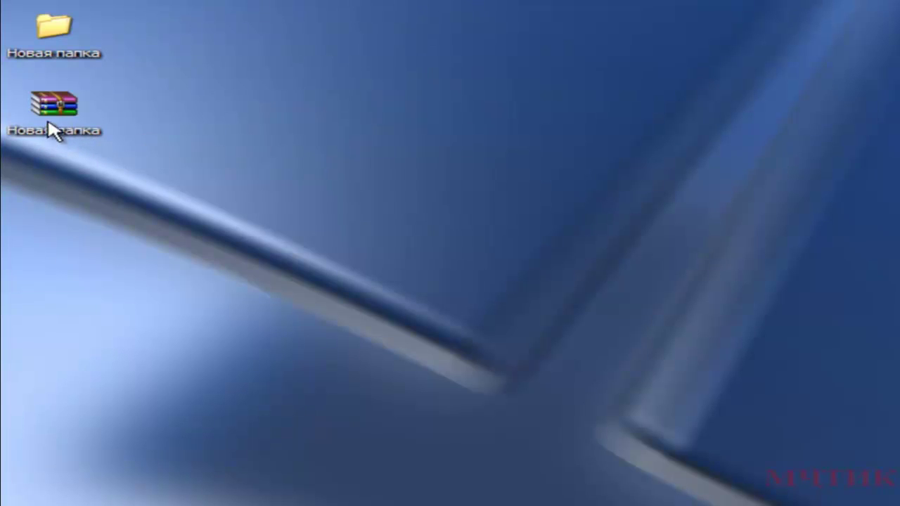
Open the encrypted archive Новая папка with the archive password, view the files in its Новая папка folder, and close the archive
{"action": "right_click", "coordinate": [53, 115]}
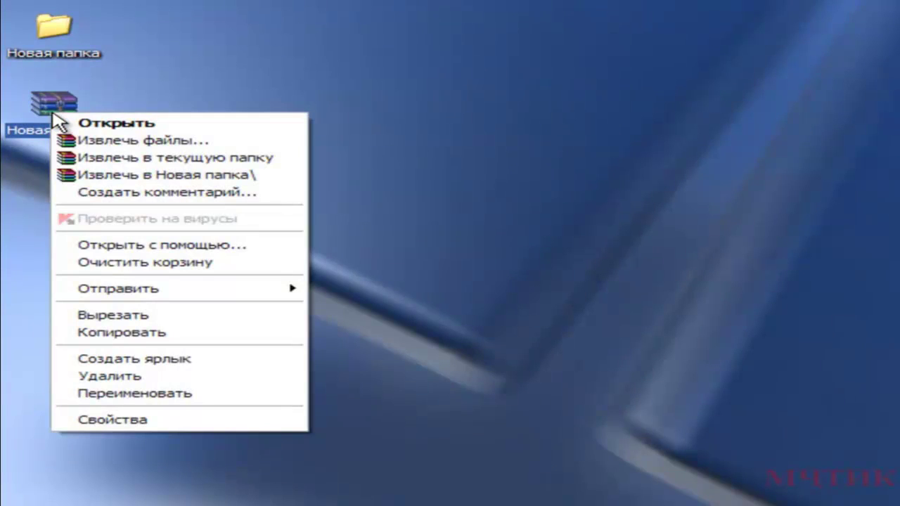
{"action": "left_click", "coordinate": [165, 125]}
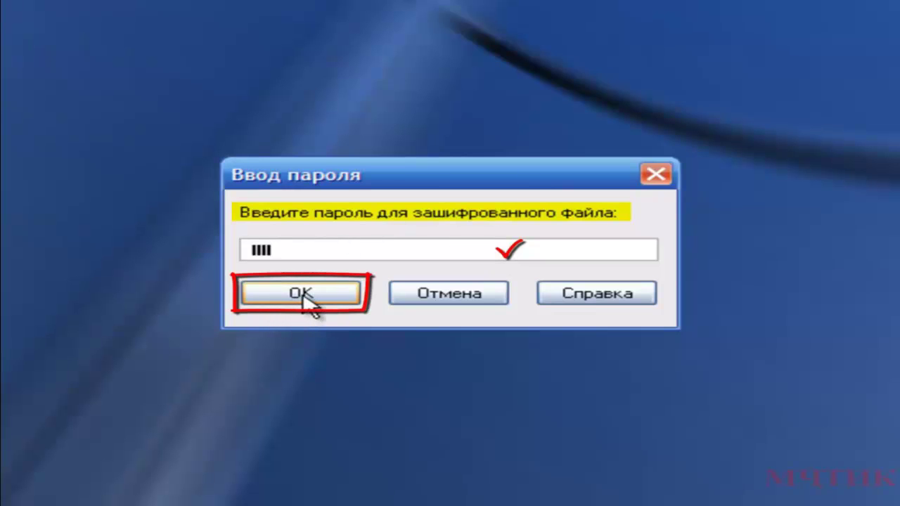
{"action": "left_click", "coordinate": [304, 295]}
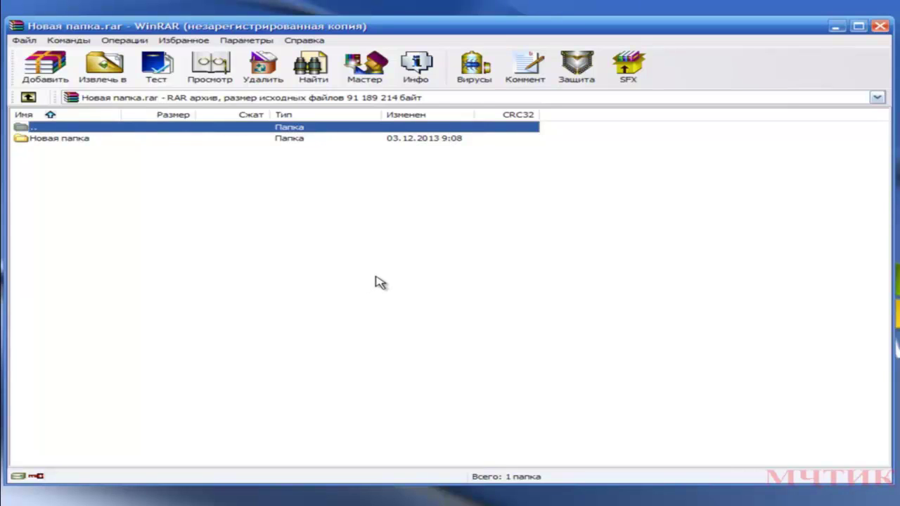
{"action": "double_click", "coordinate": [56, 141]}
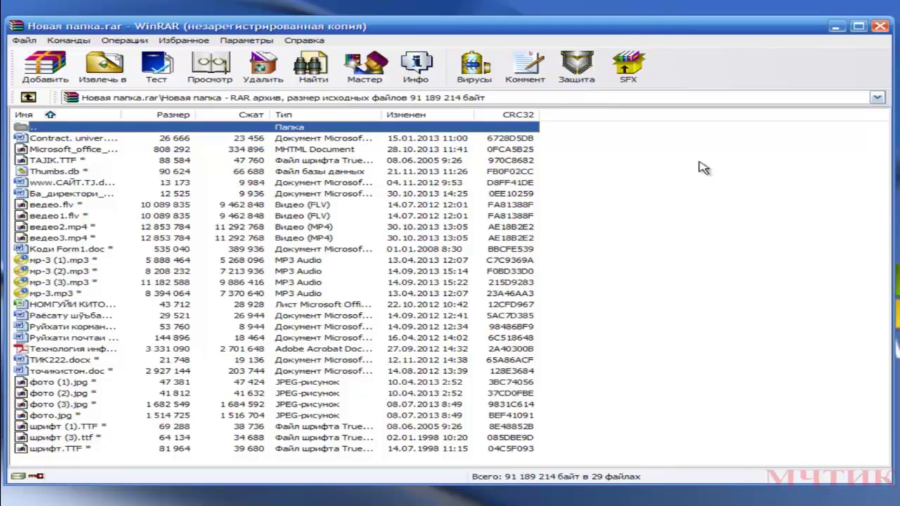
{"action": "left_click", "coordinate": [881, 26]}
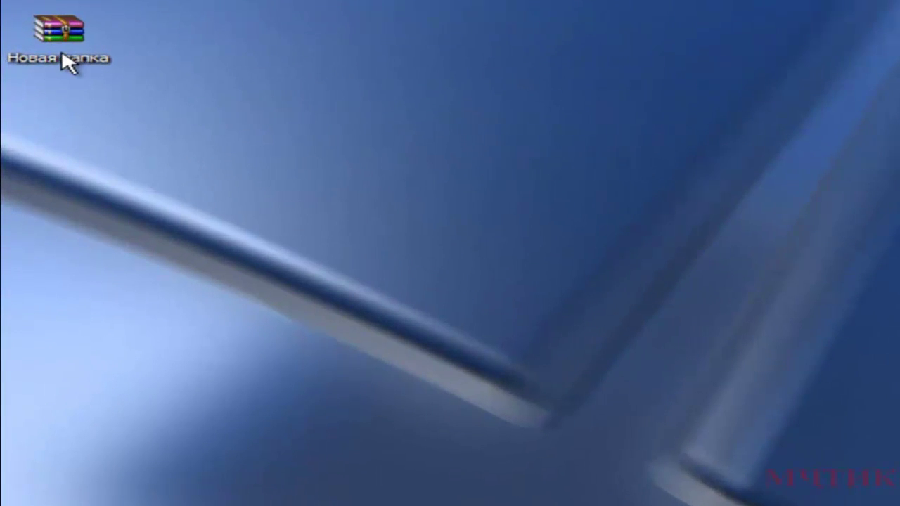
Reopen the encrypted desktop archive by entering the archive password and display the contents of its Новая папка folder
{"action": "right_click", "coordinate": [62, 55]}
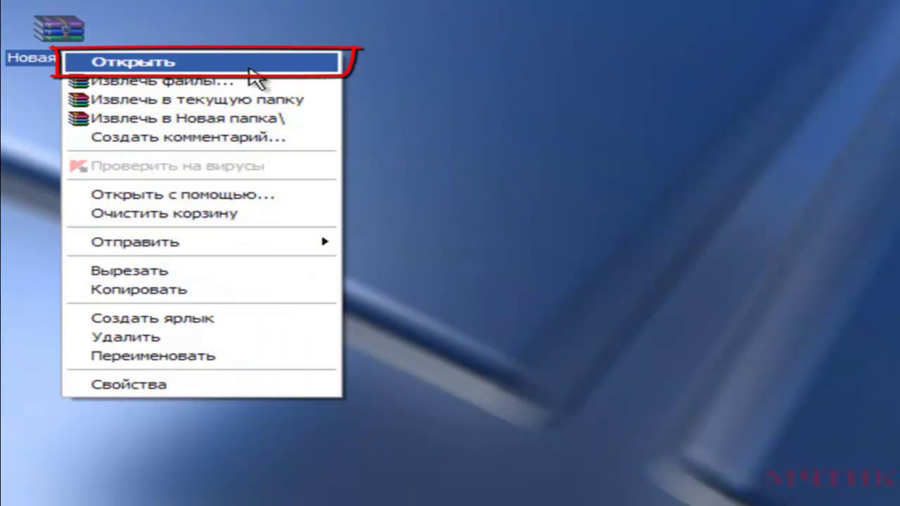
{"action": "left_click", "coordinate": [249, 70]}
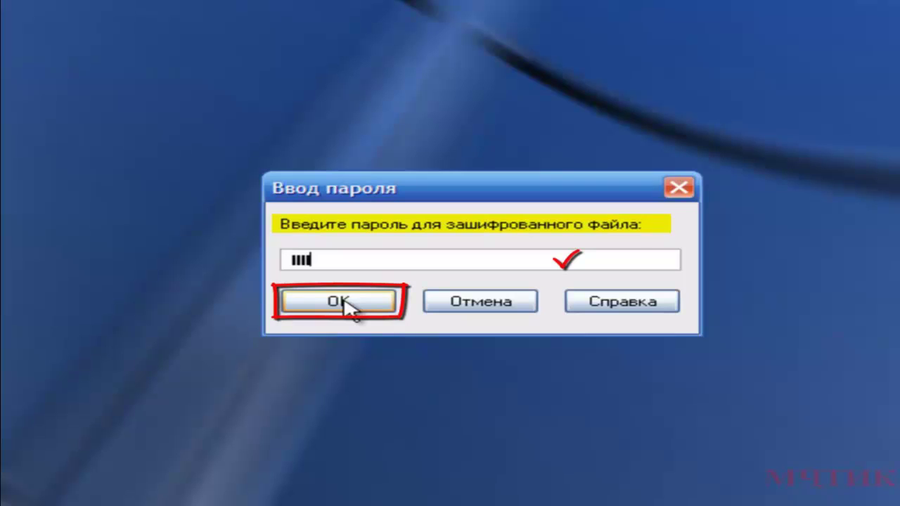
{"action": "left_click", "coordinate": [348, 306]}
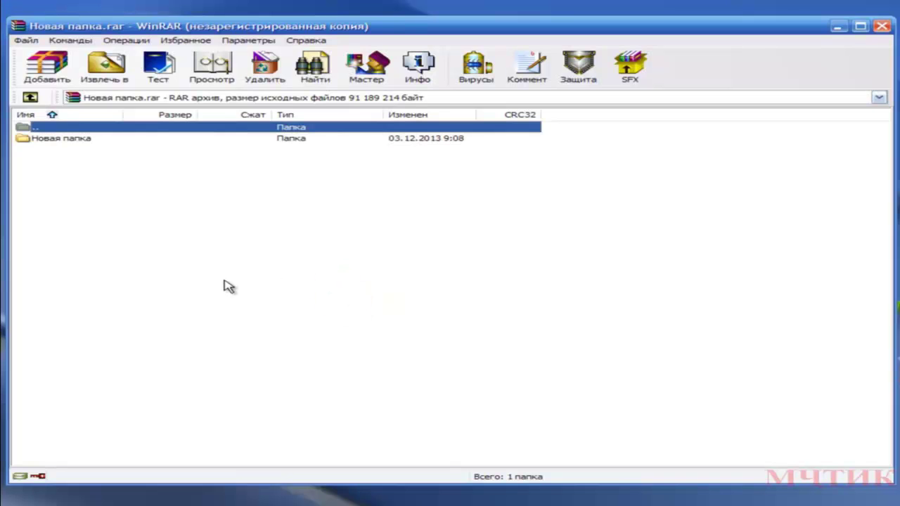
{"action": "double_click", "coordinate": [63, 140]}
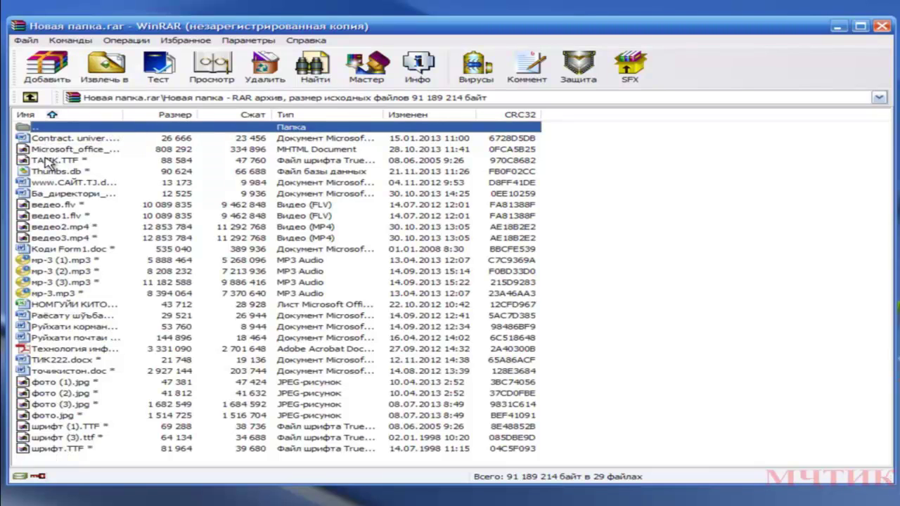
Return to the archive's root, extract its Новая папка folder to the desktop (Рабочий стол) with the default modes, and close the archive
{"action": "left_click", "coordinate": [29, 97]}
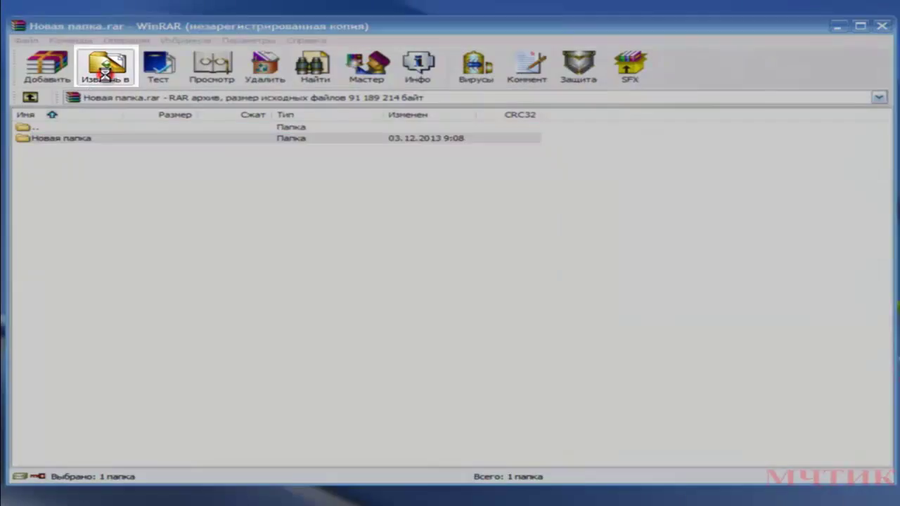
{"action": "left_click", "coordinate": [105, 78]}
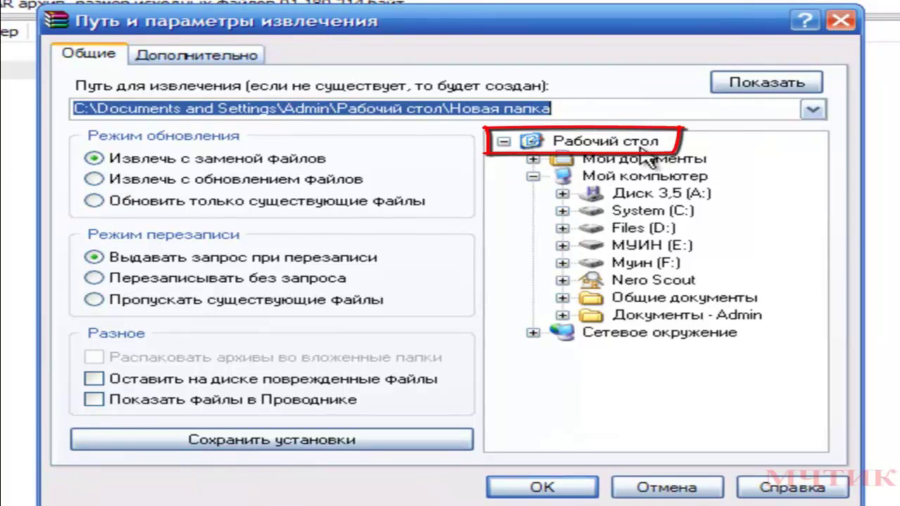
{"action": "left_click", "coordinate": [578, 142]}
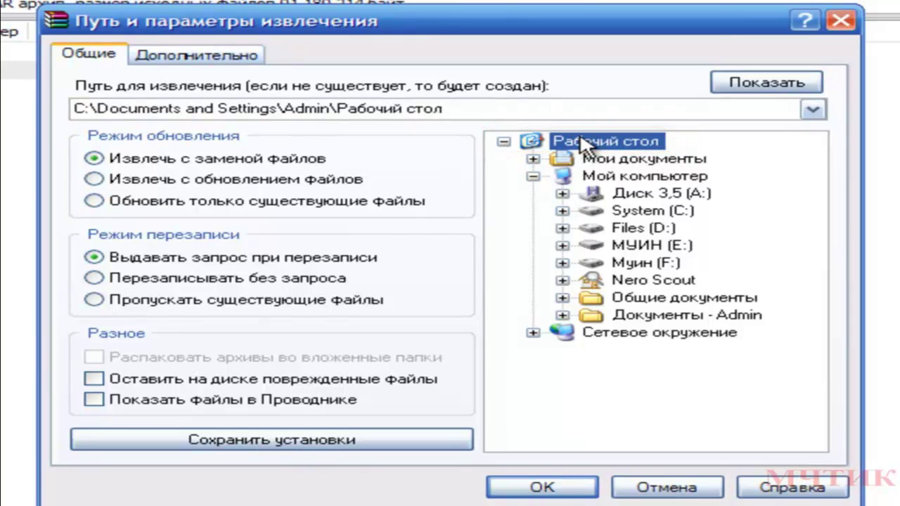
{"action": "left_click", "coordinate": [545, 488]}
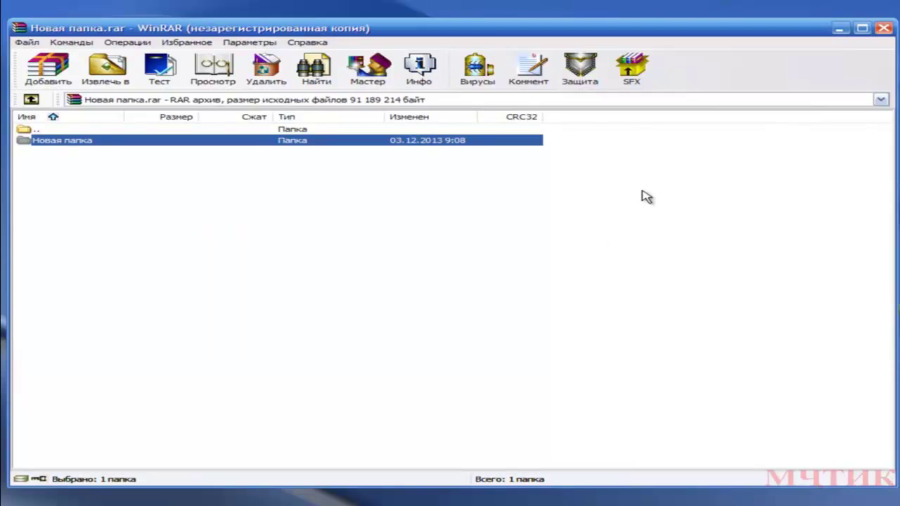
{"action": "left_click", "coordinate": [884, 29]}
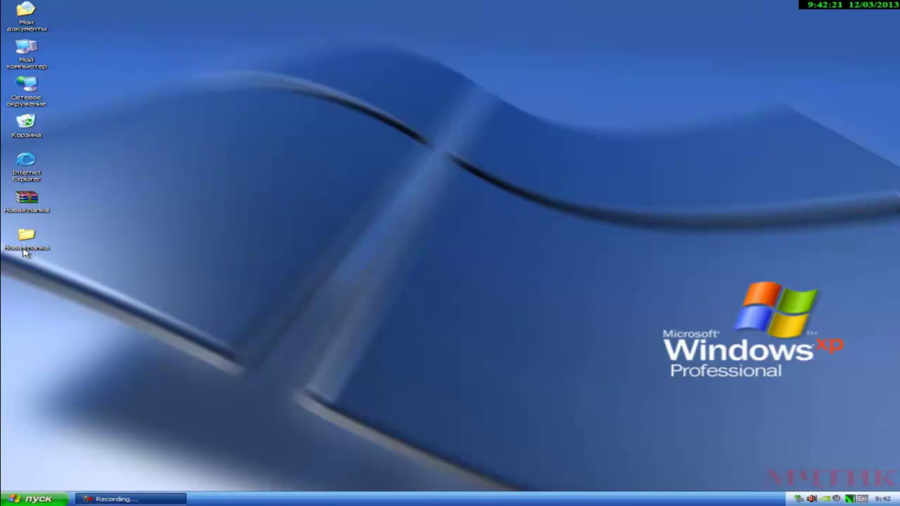
Check whether opening the desktop archive Новая папка requires a password, and dismiss the request without entering one
{"action": "right_click", "coordinate": [30, 209]}
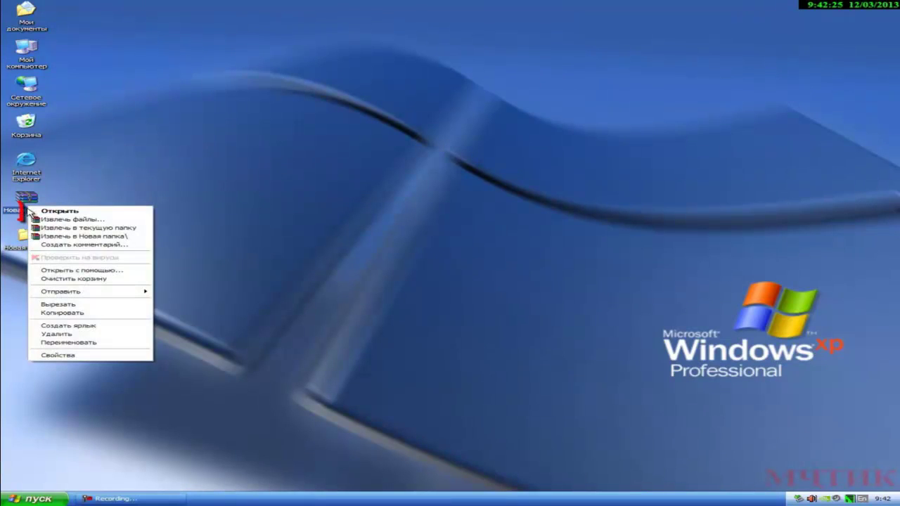
{"action": "left_click", "coordinate": [73, 214]}
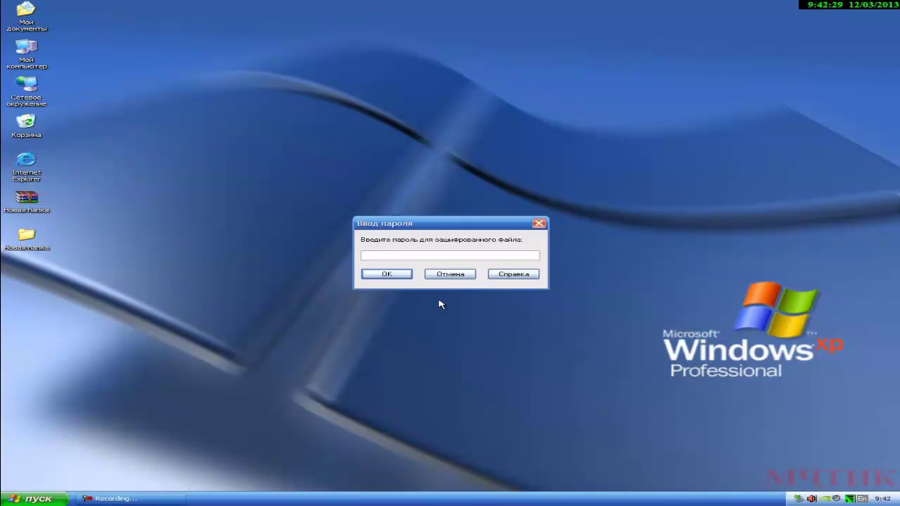
{"action": "left_click", "coordinate": [538, 223]}
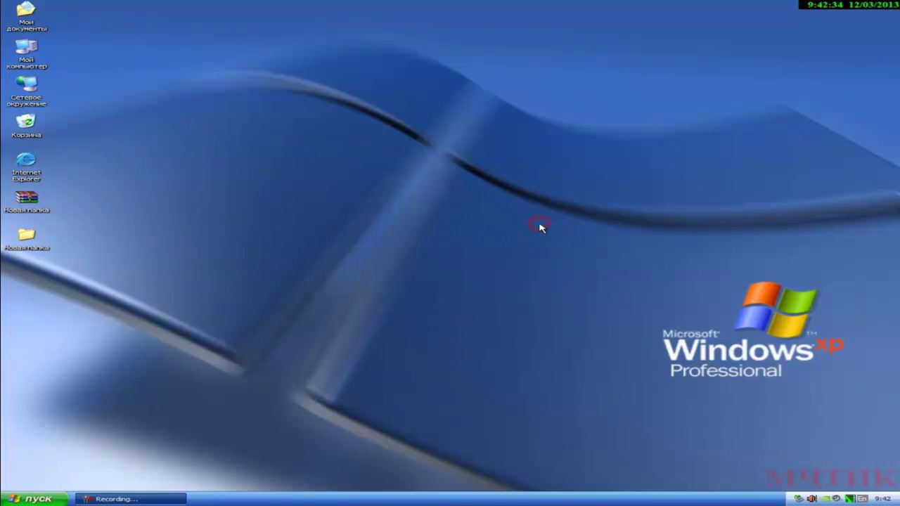
Open the extracted desktop folder Новая папка, look through its files, and close the folder window
{"action": "right_click", "coordinate": [27, 246]}
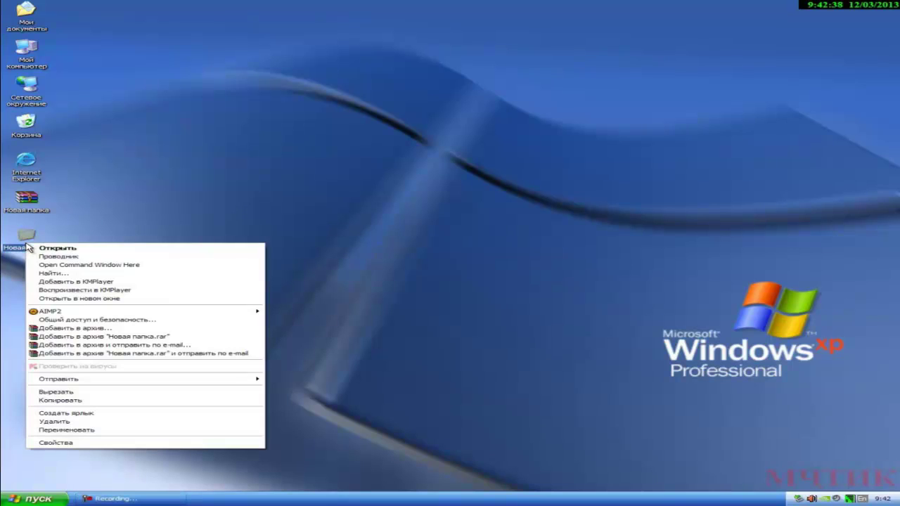
{"action": "left_click", "coordinate": [72, 250]}
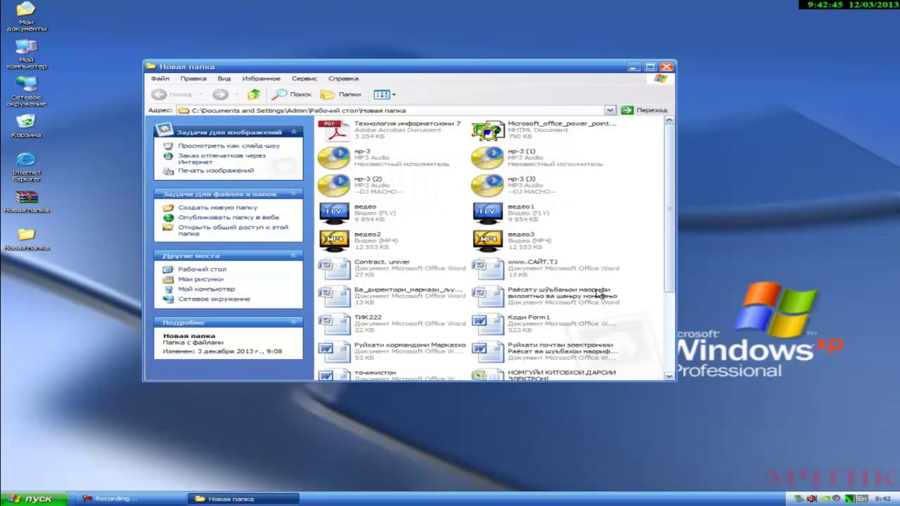
{"action": "left_click_drag", "start_coordinate": [670, 192], "coordinate": [672, 290]}
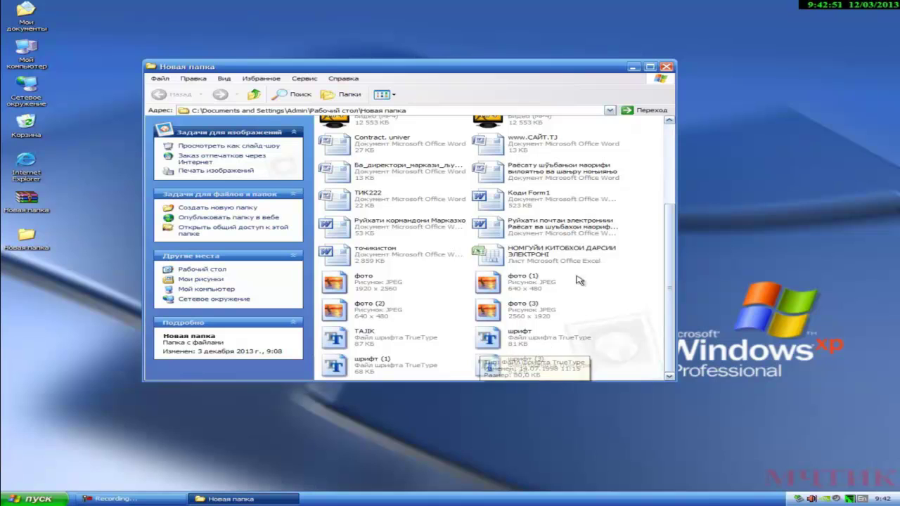
{"action": "left_click_drag", "start_coordinate": [669, 264], "coordinate": [685, 178]}
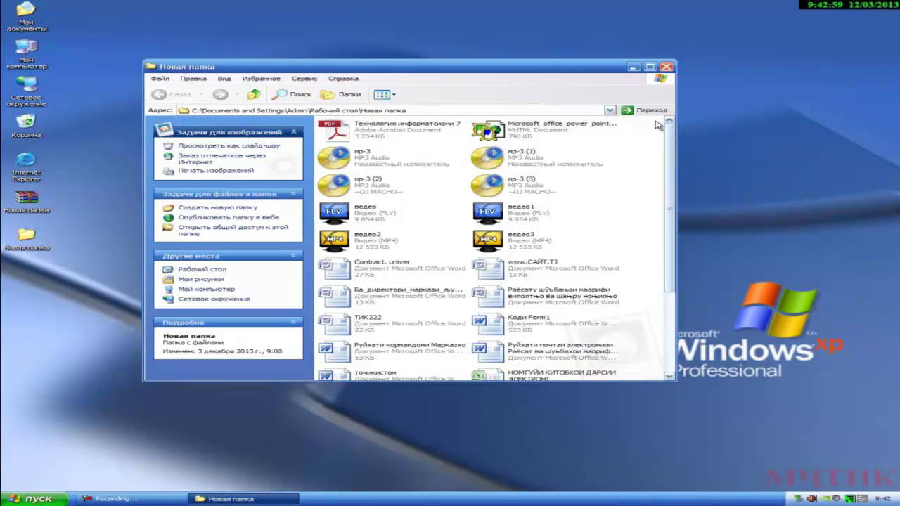
{"action": "left_click", "coordinate": [668, 66]}
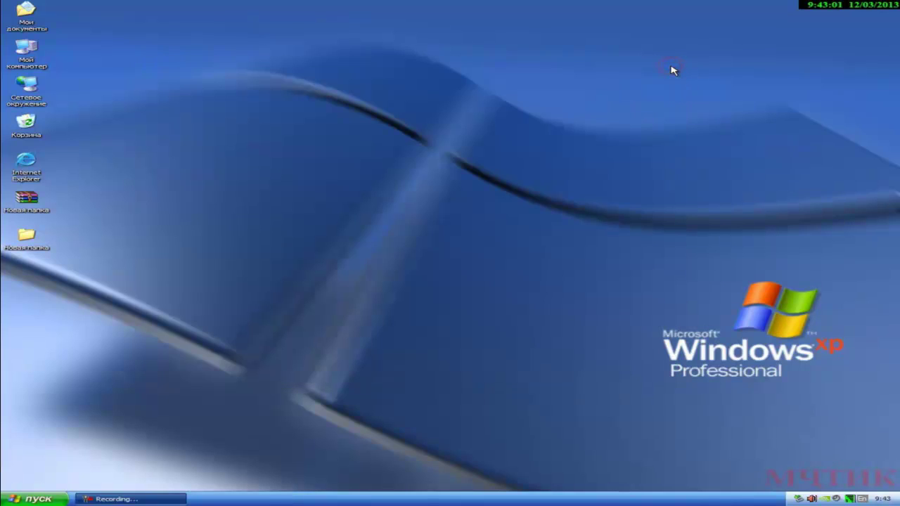